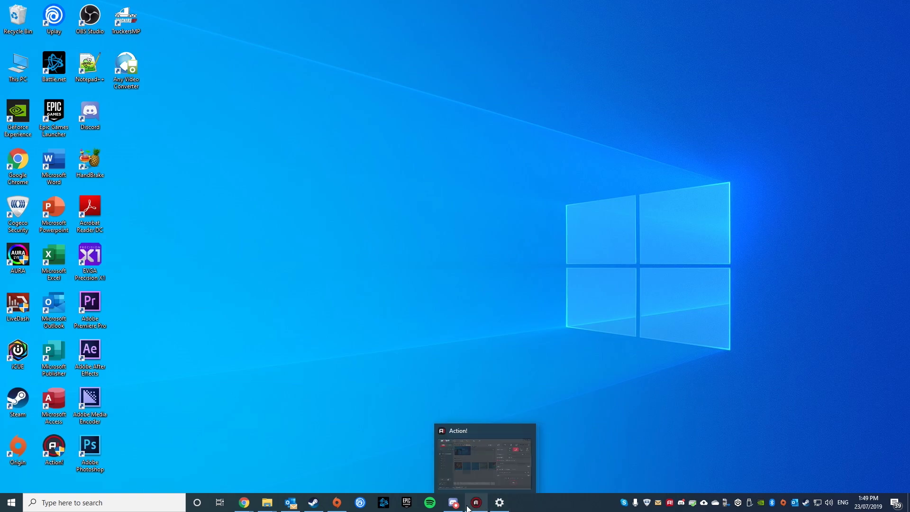
In Chrome's AVCLabs free resources list, open the Any Video Converter Free product page
mouse_move(243, 502)
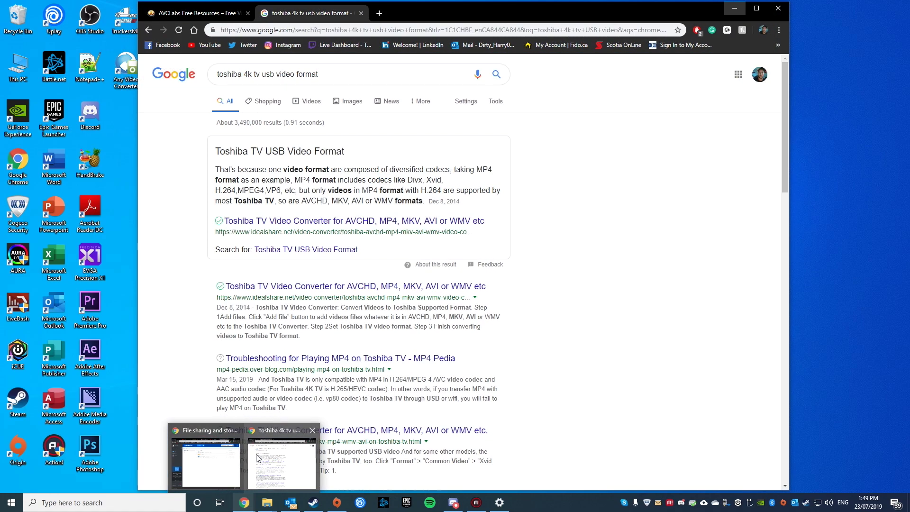
click(258, 457)
click(200, 15)
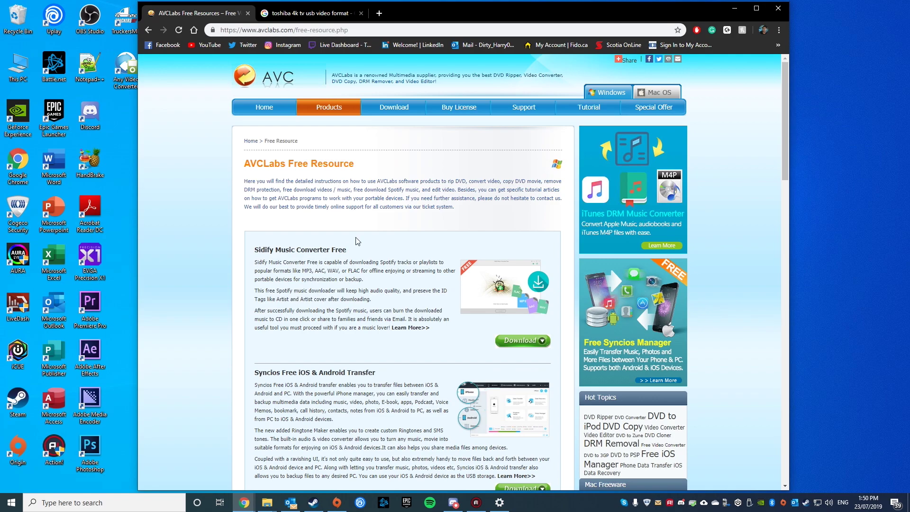
scroll(299, 251, down, 6)
scroll(300, 251, down, 4)
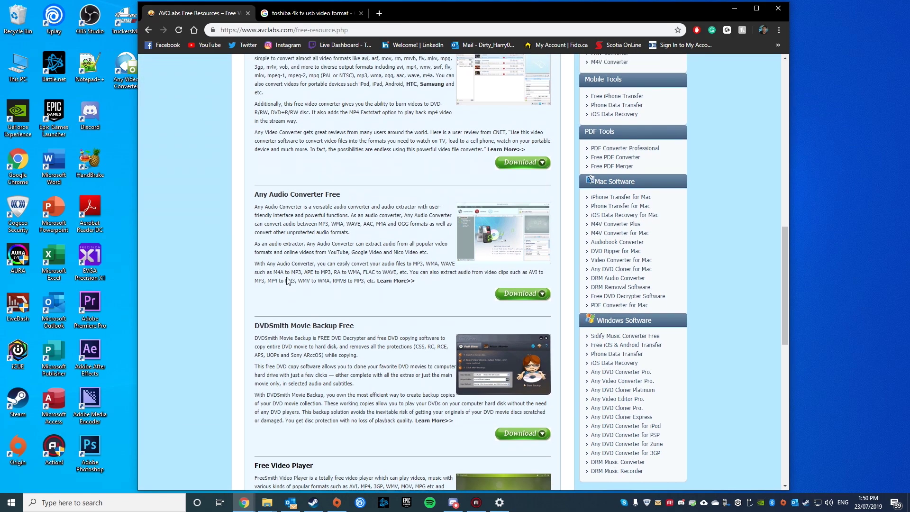
scroll(273, 213, up, 1)
click(258, 222)
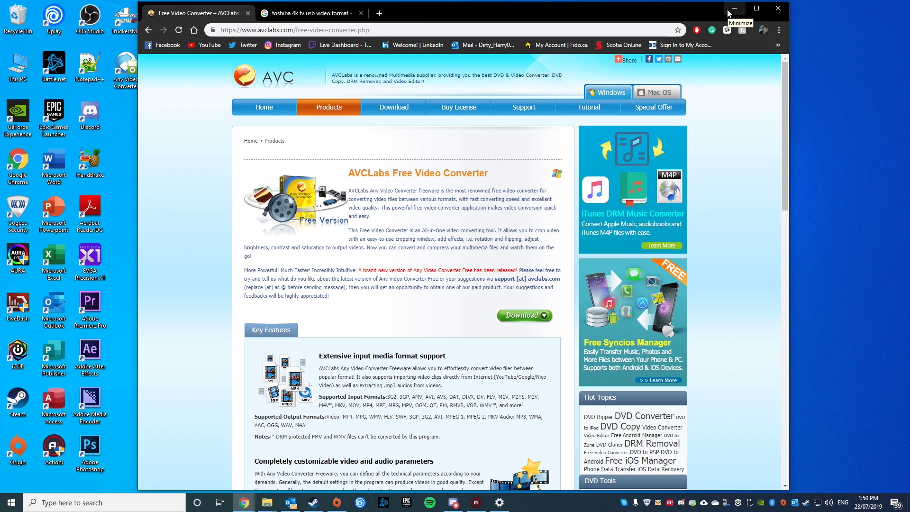
Launch Any Video Converter from the desktop and accept its download engine update
click(729, 13)
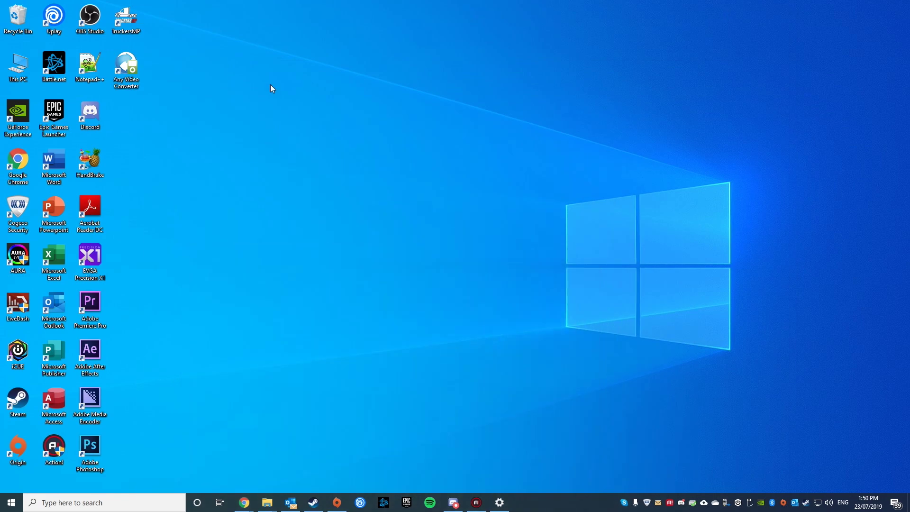
double_click(120, 57)
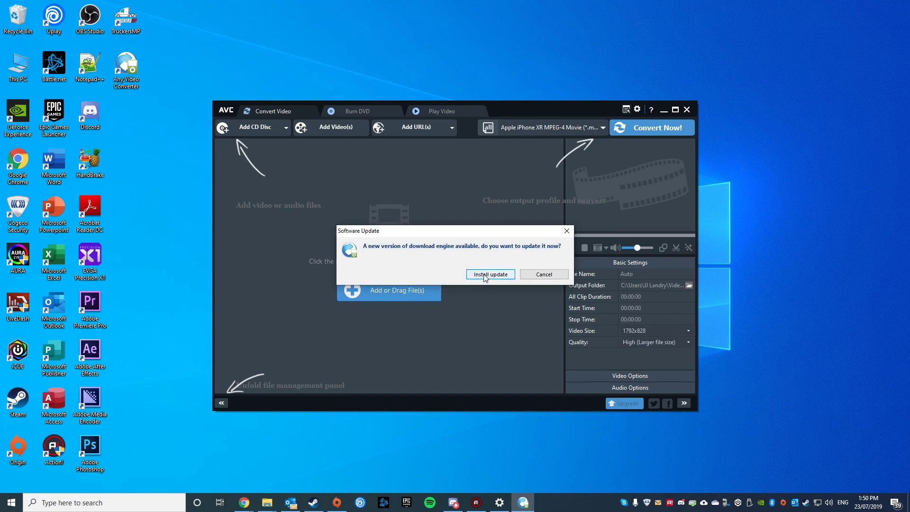
click(484, 277)
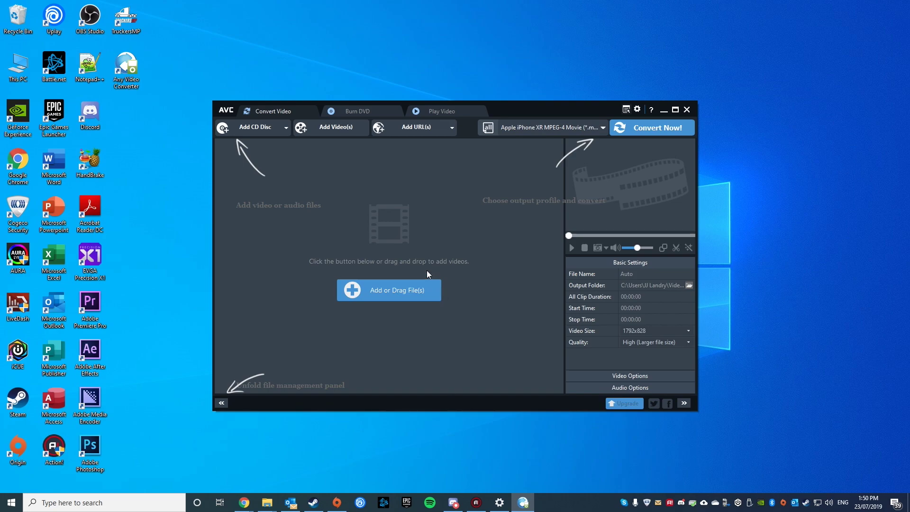
Choose TVs > Samsung TV H264 Movie (*.mp4) as the output profile
click(602, 128)
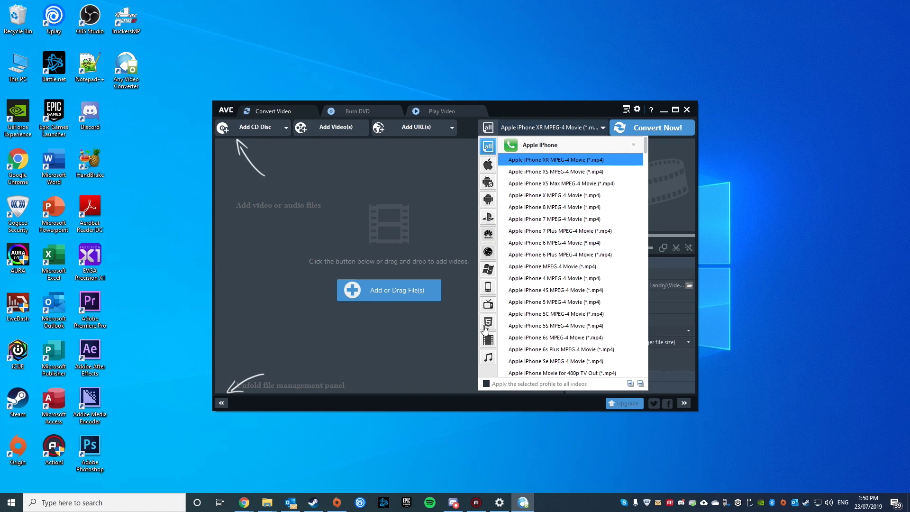
click(489, 311)
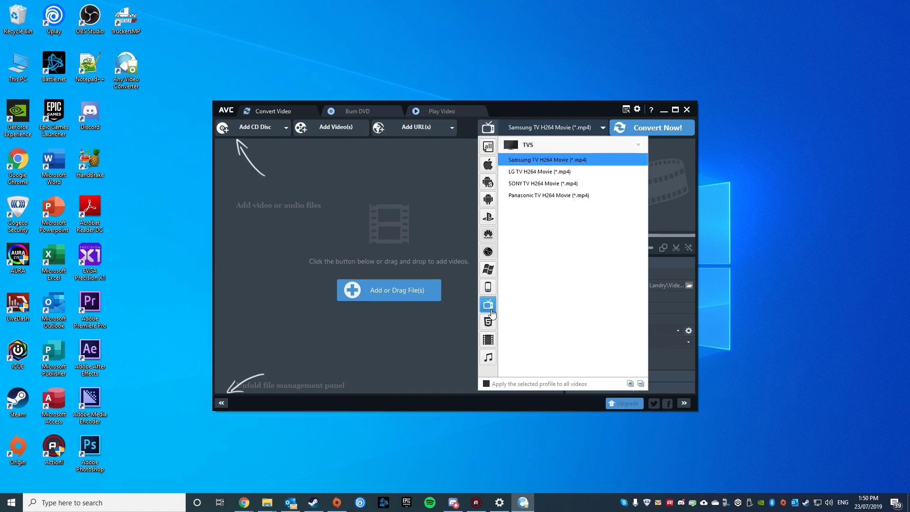
click(538, 164)
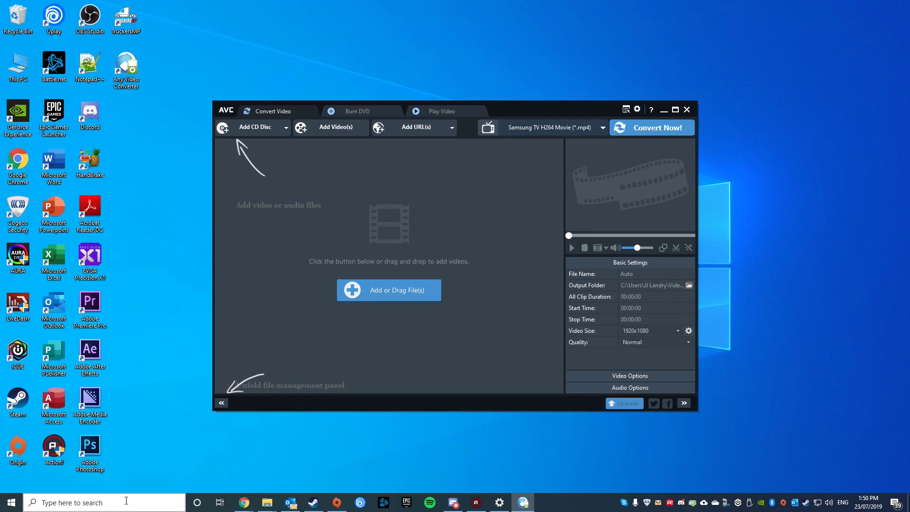
Drag the Logitech Z906 Unboxing video from its Explorer folder into the converter
mouse_move(267, 503)
click(272, 476)
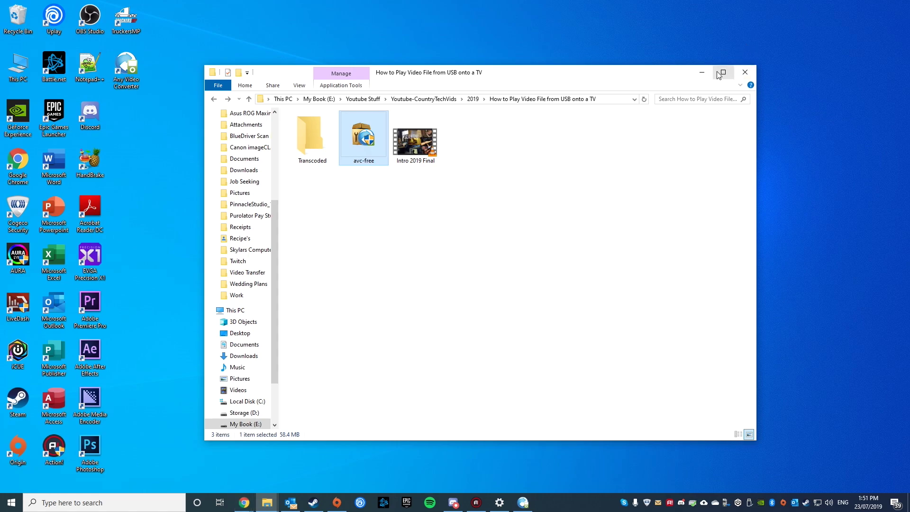
click(702, 72)
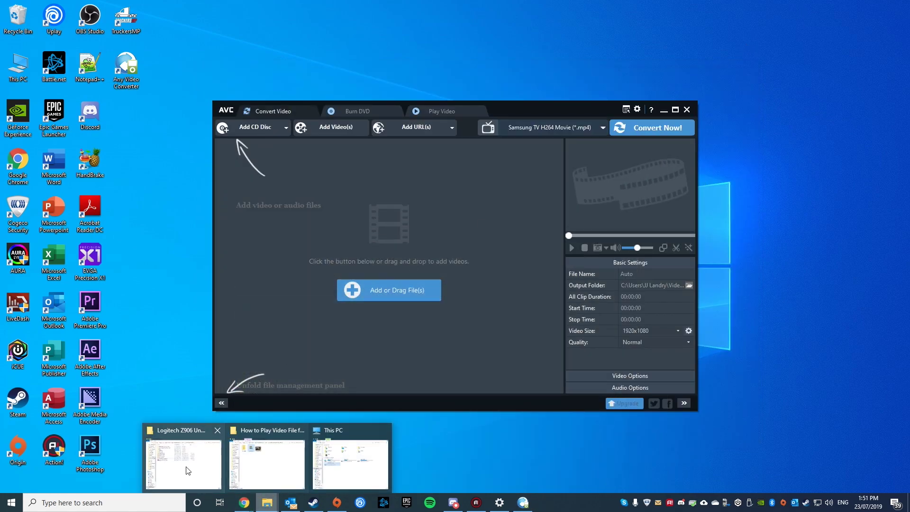
click(266, 502)
drag(463, 57, 463, 331)
drag(322, 481, 356, 217)
click(709, 338)
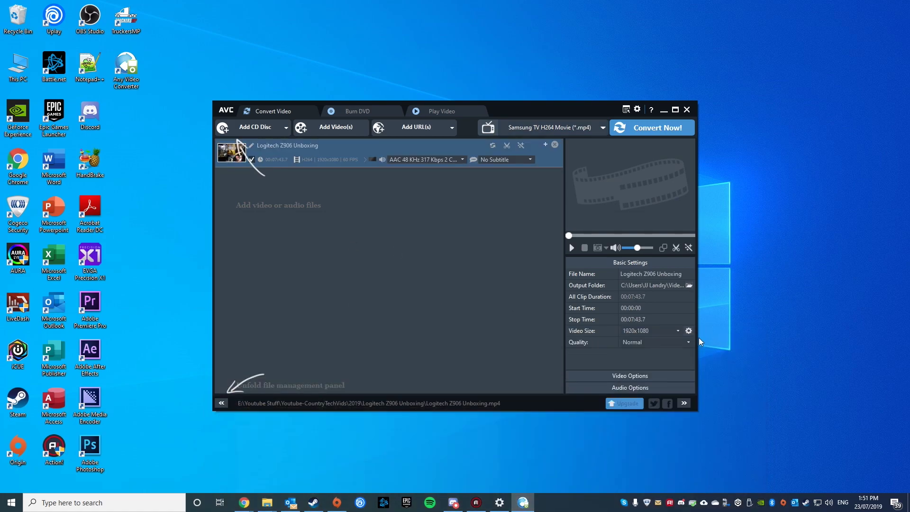
Check the video's audio track choices and keep the AAC 48 KHz track
click(463, 160)
click(463, 159)
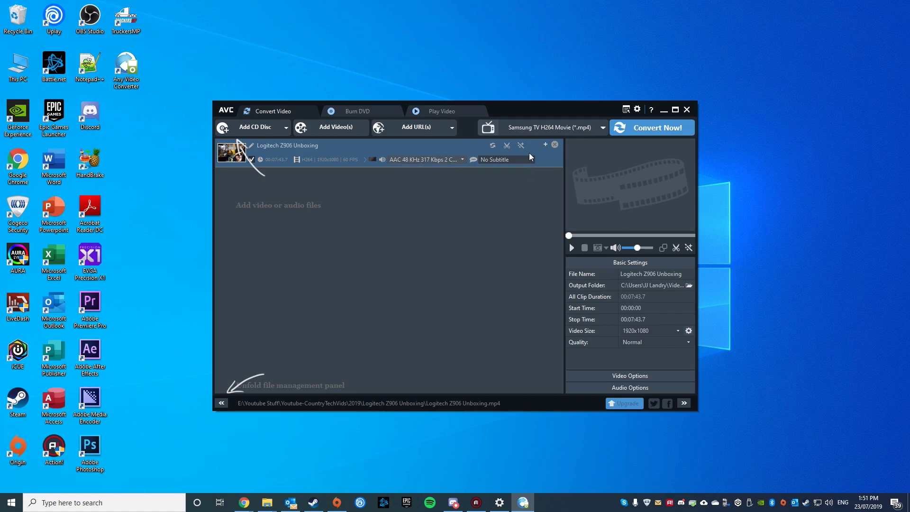
click(462, 160)
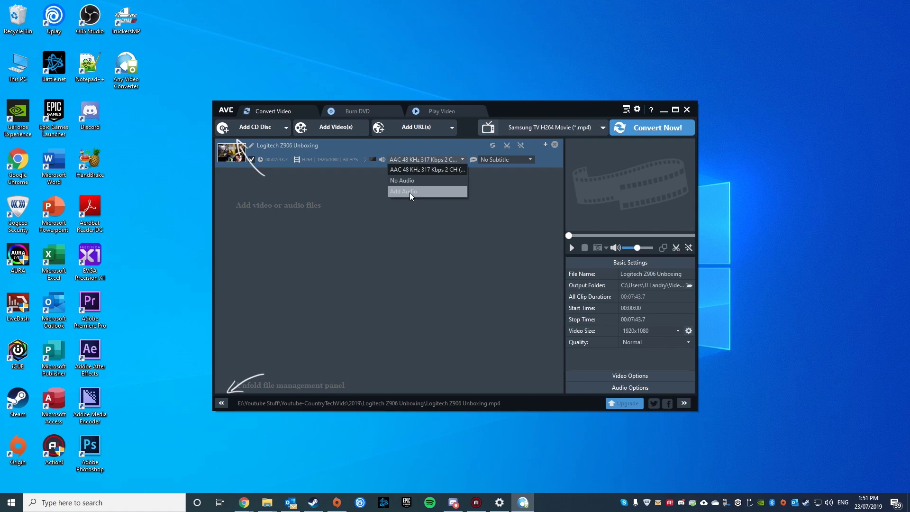
click(438, 257)
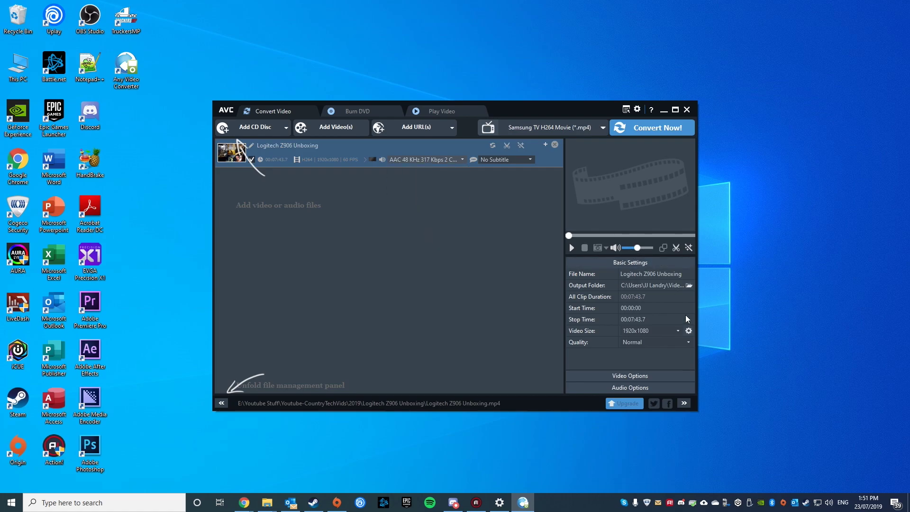
Set output quality to High, keep video bitrate at 5000, and set frame rate to 30
click(637, 342)
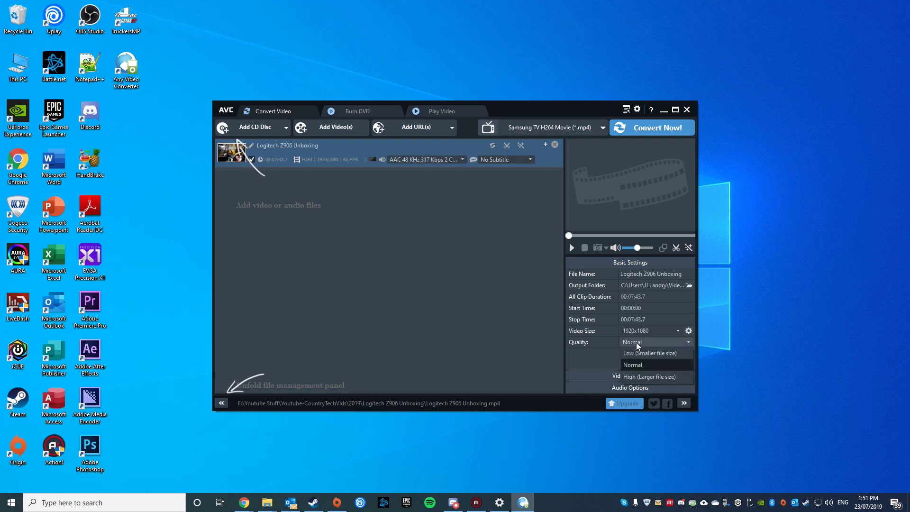
click(633, 377)
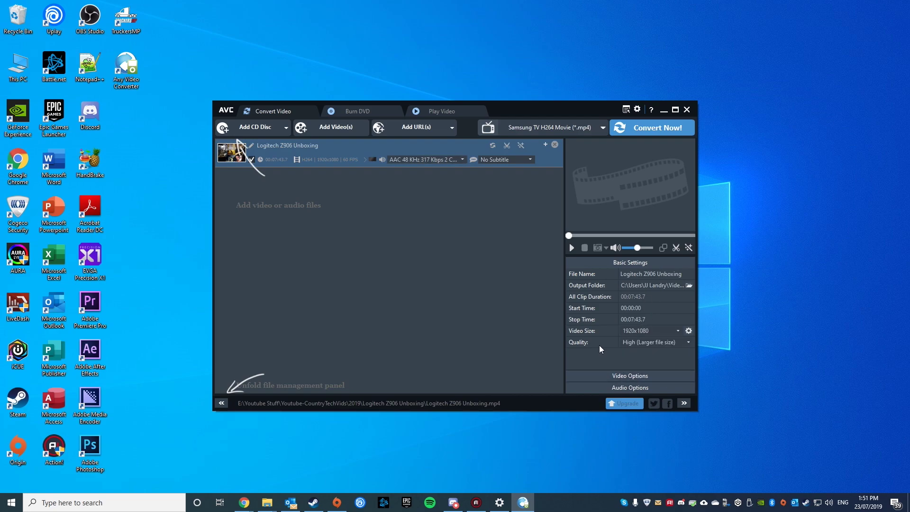
click(643, 376)
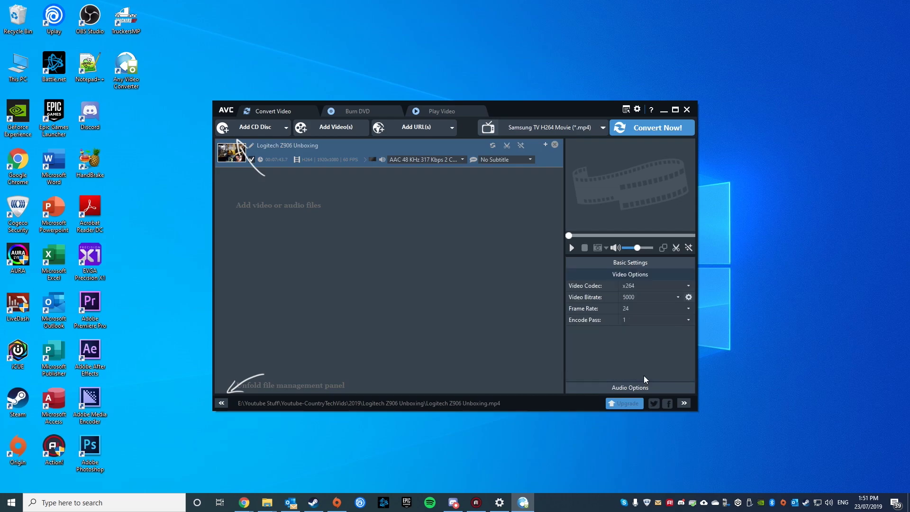
click(677, 297)
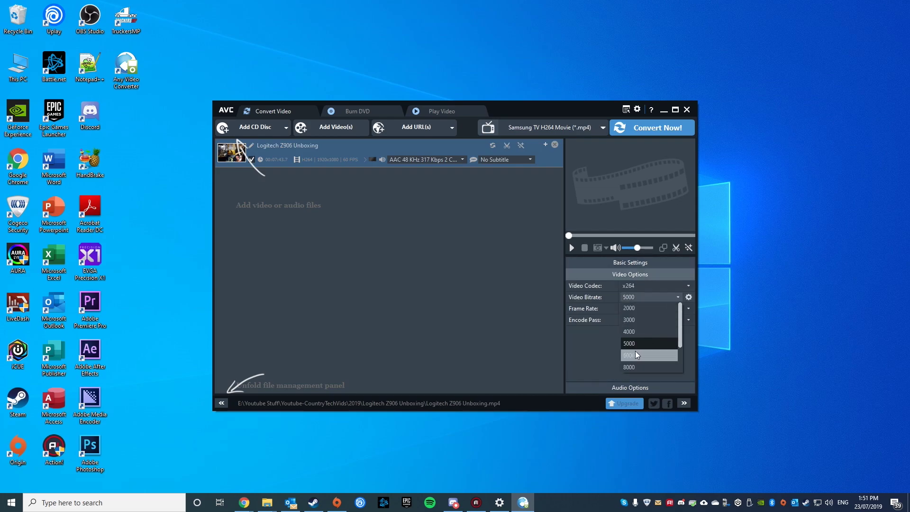
click(645, 334)
click(681, 308)
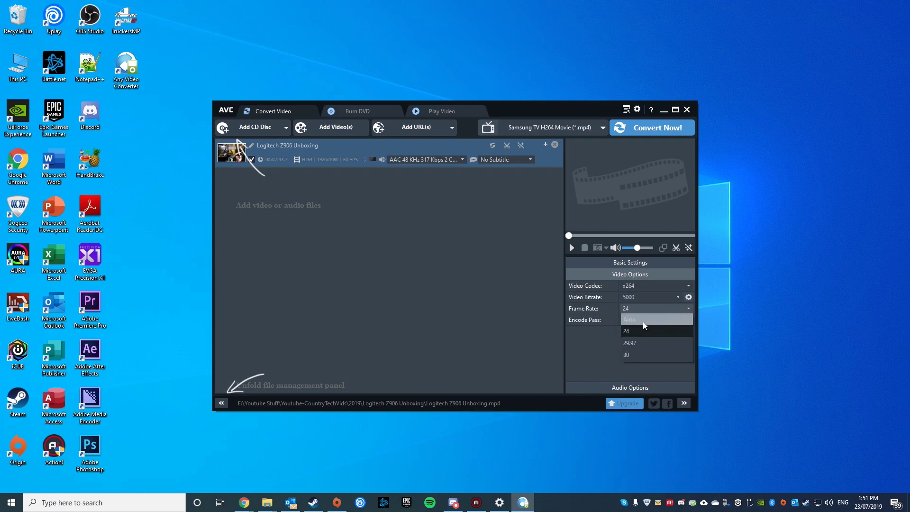
click(628, 355)
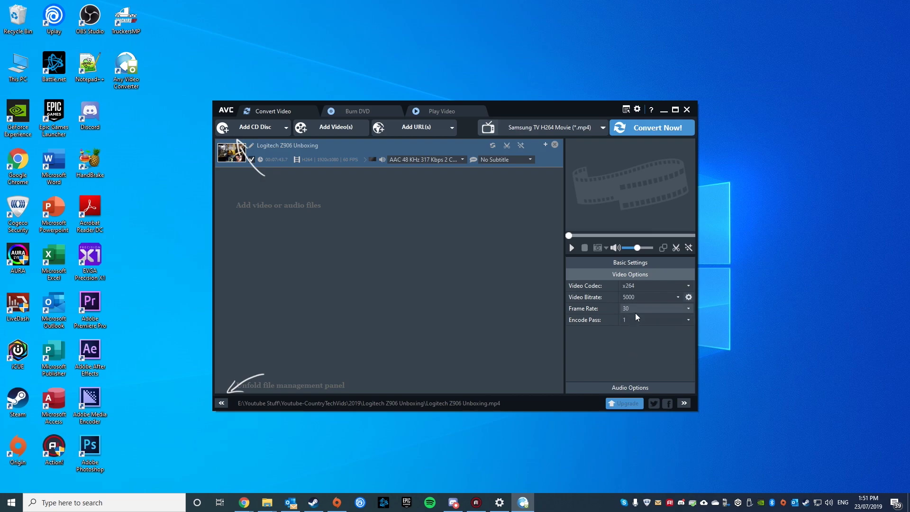
Expand the audio options and keep the audio bitrate at 128
click(616, 387)
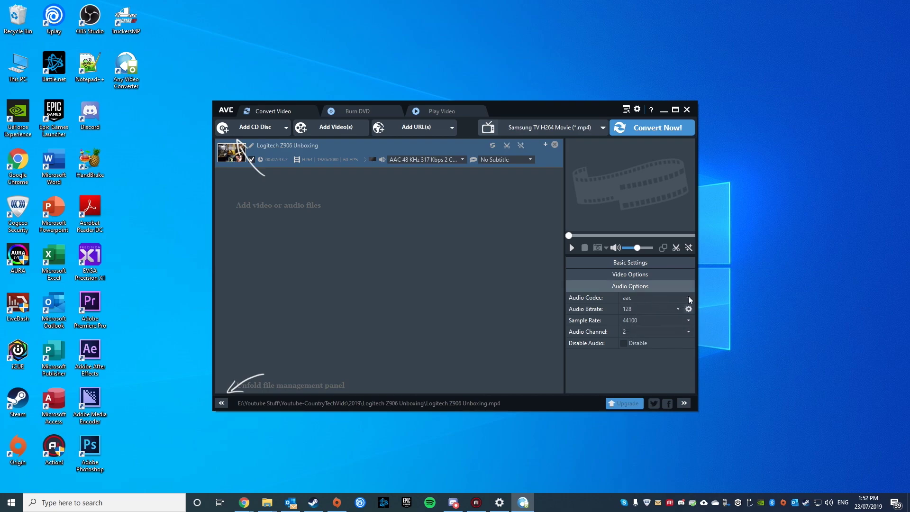
click(678, 309)
click(679, 309)
click(654, 310)
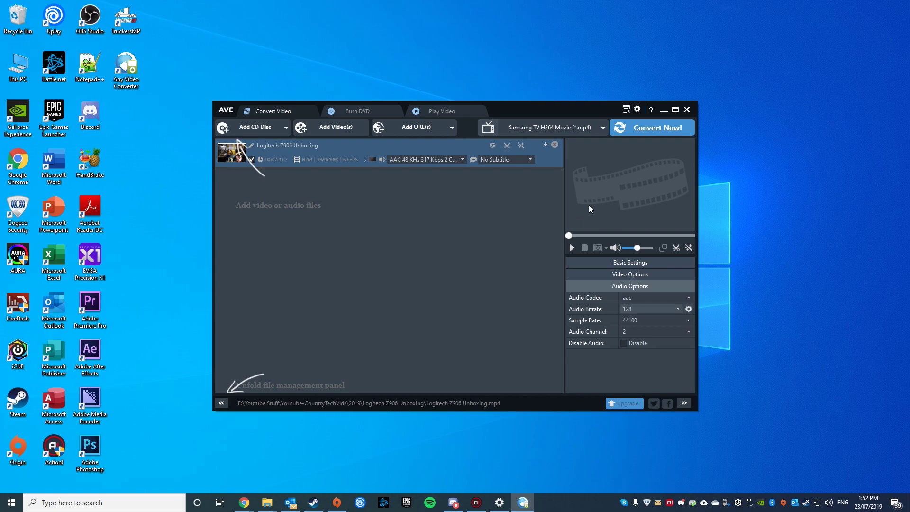
Convert the video, decline the subscription offer, and close Any Video Converter
click(630, 129)
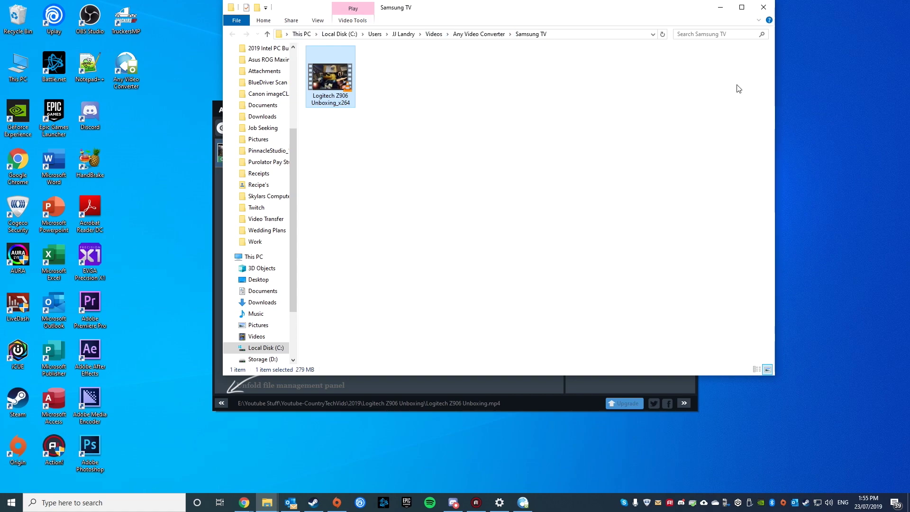
click(493, 384)
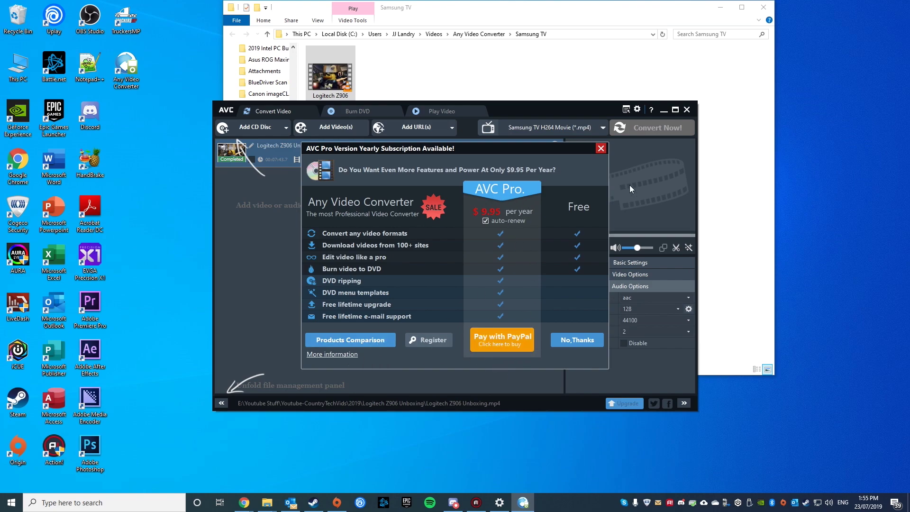
click(600, 149)
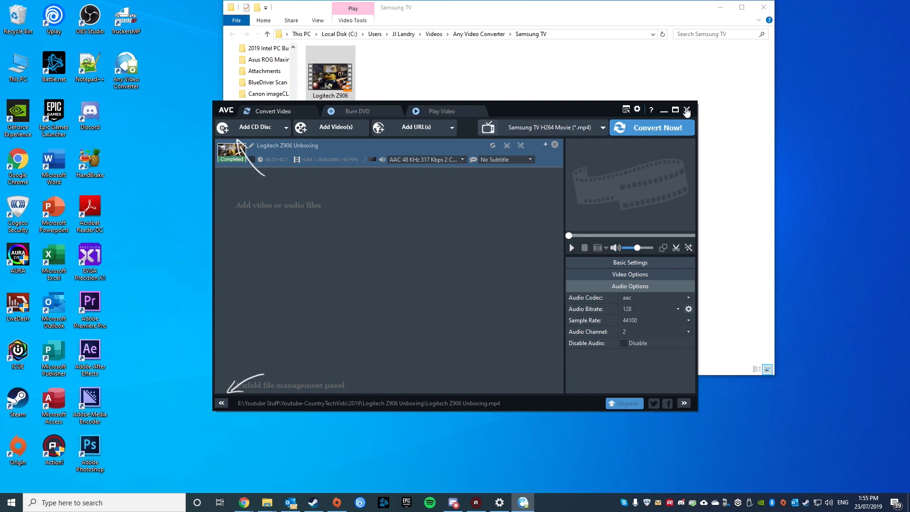
click(686, 109)
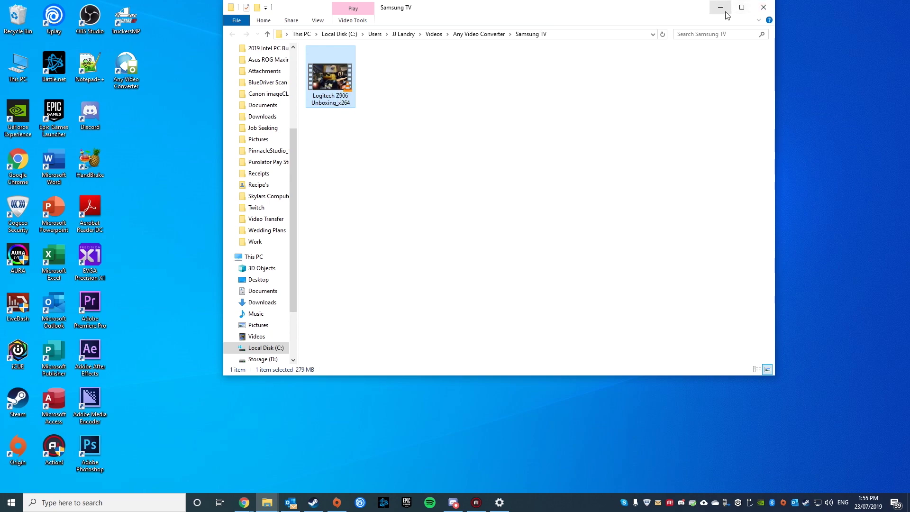
Open the KINGSTON 8G (F:) drive and copy Logitech Z906 Unboxing_x264 onto it
drag(507, 10, 602, 56)
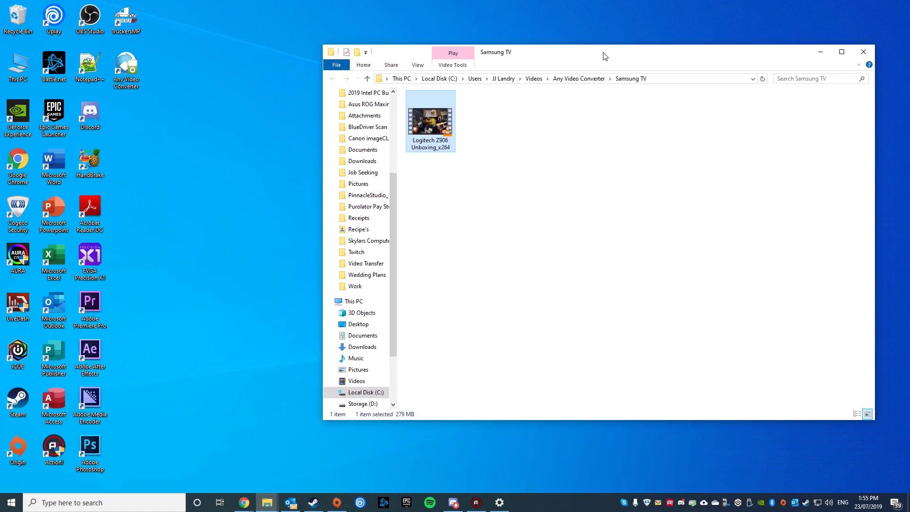
click(266, 504)
click(306, 466)
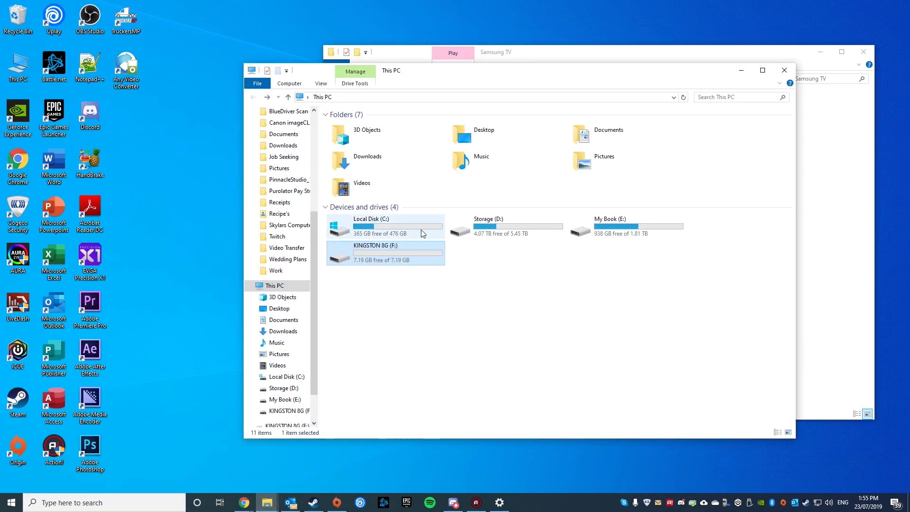
double_click(378, 255)
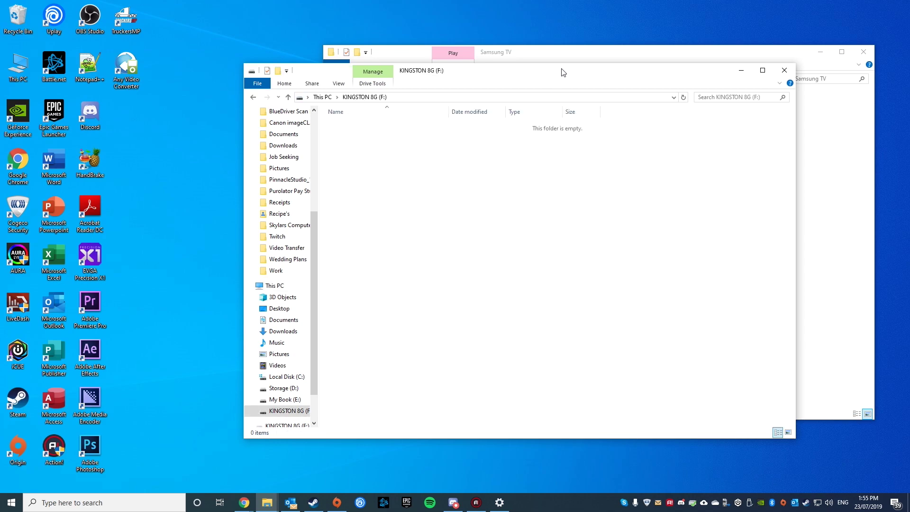
drag(563, 72, 324, 123)
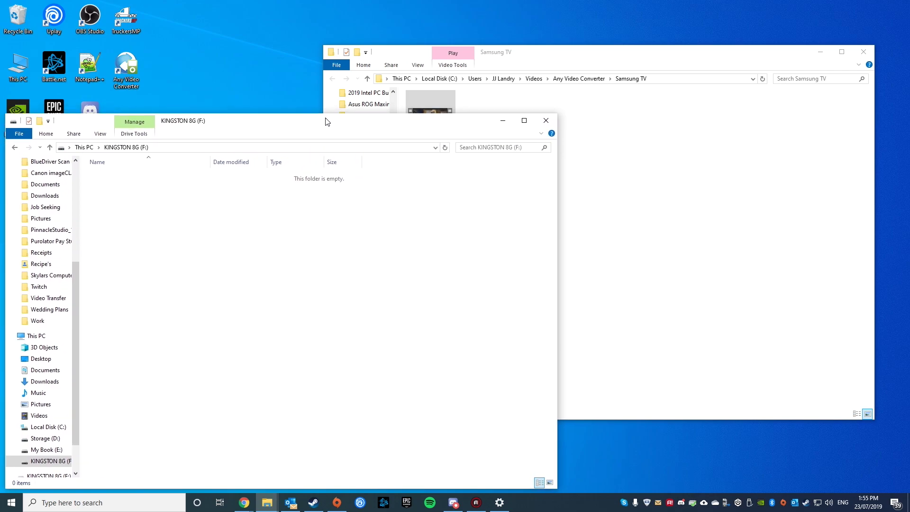
click(653, 185)
drag(430, 122, 134, 264)
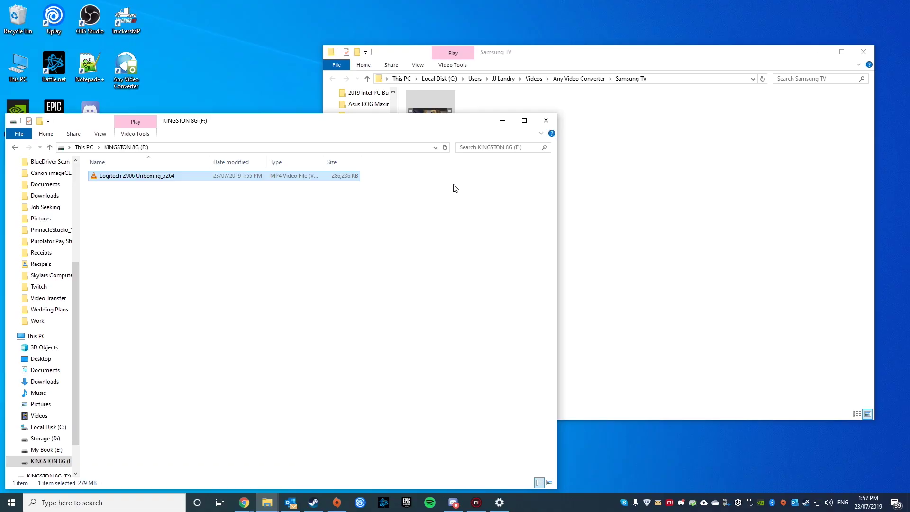
Delete the Any Video Converter folder from Videos and close that window
click(533, 79)
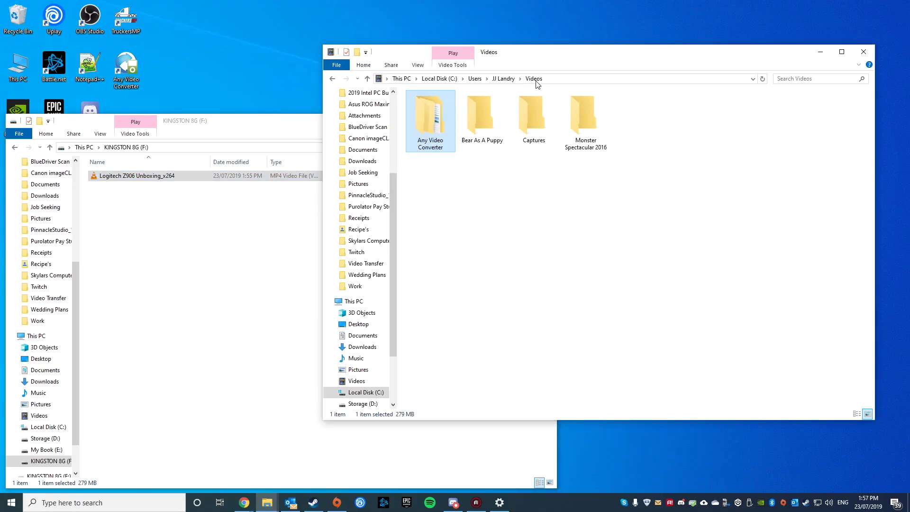
key(Delete)
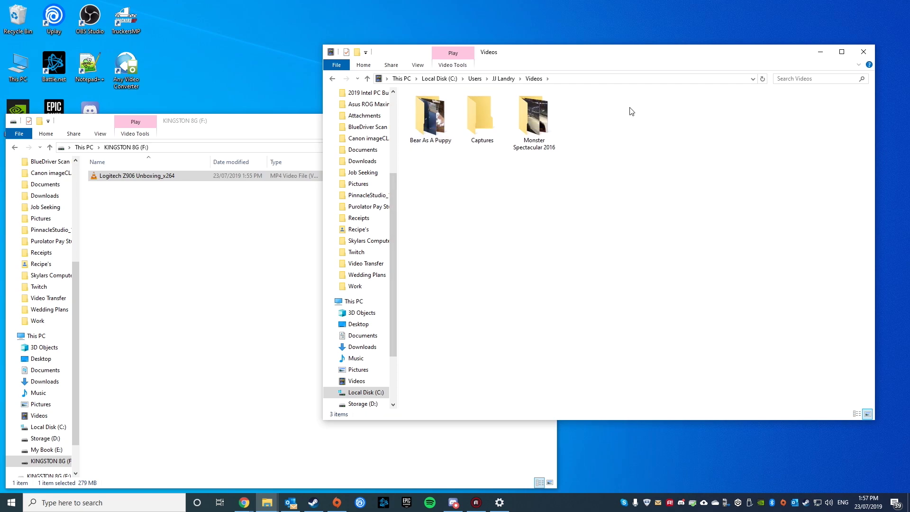
click(863, 52)
Safely eject the KINGSTON 8G drive from This PC
drag(410, 128, 622, 71)
click(295, 88)
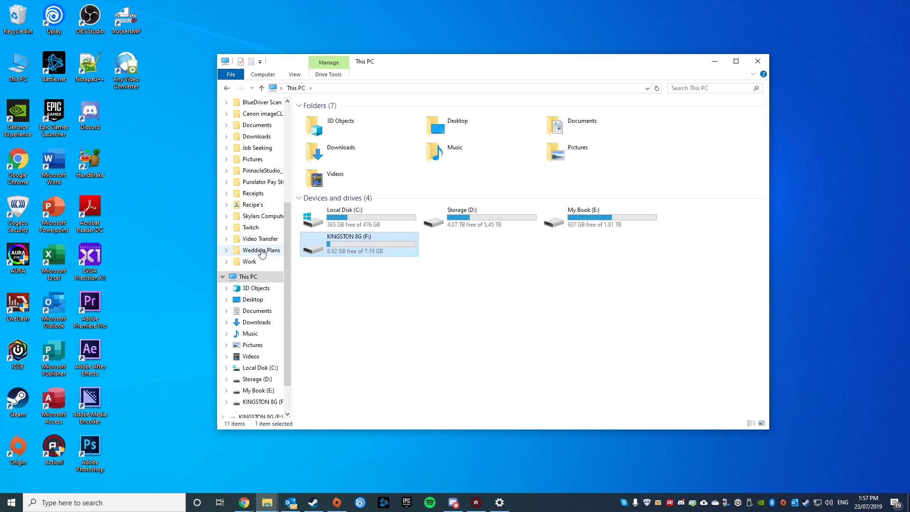
right_click(360, 241)
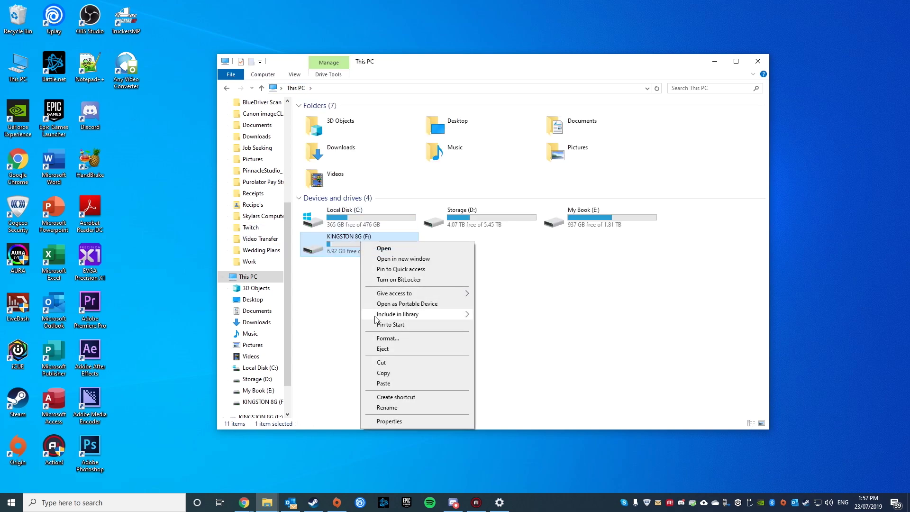
click(383, 348)
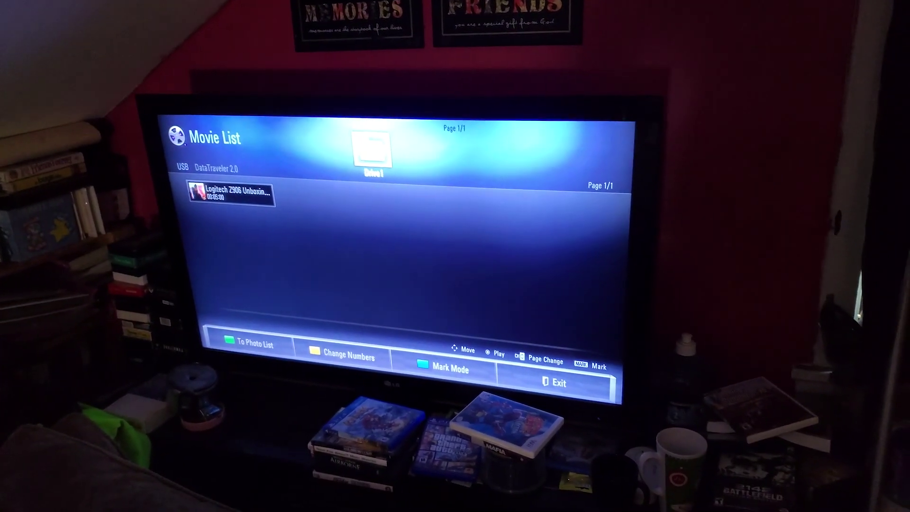
Select the Logitech Z906 Unboxing video on the LG TV, then lower and raise the volume
key(Down)
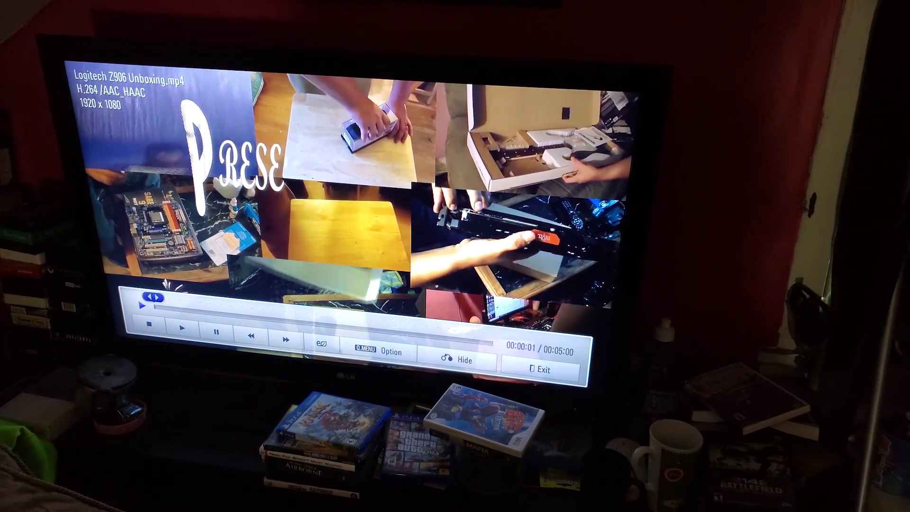
key(XF86AudioLowerVolume)
key(XF86AudioLowerVolume)
key(XF86AudioLowerVolume)
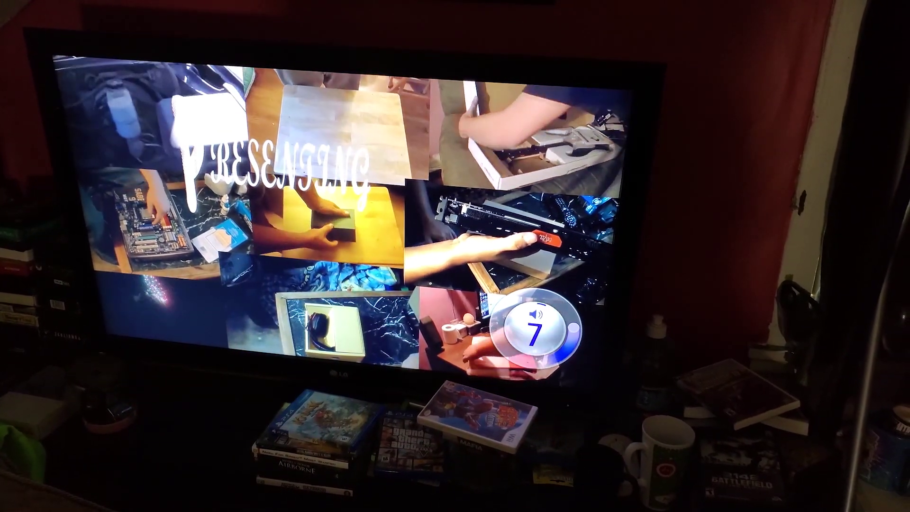
key(XF86AudioRaiseVolume)
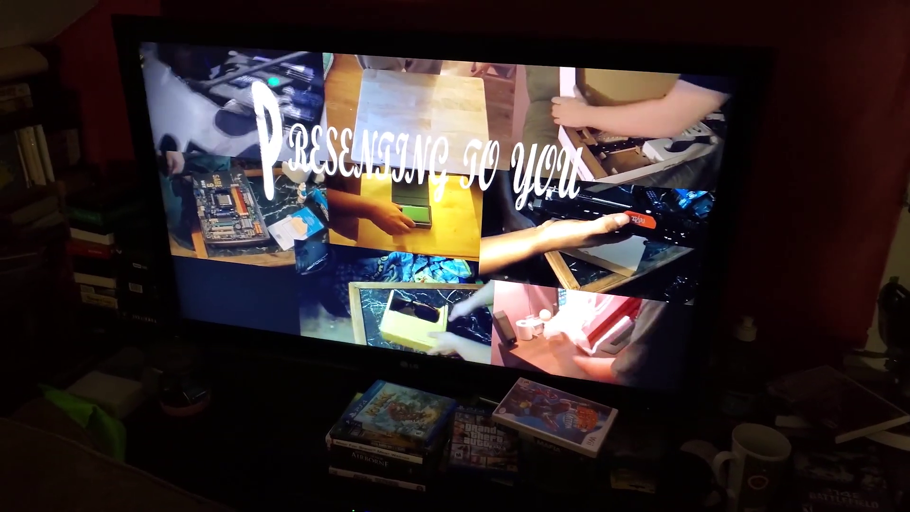